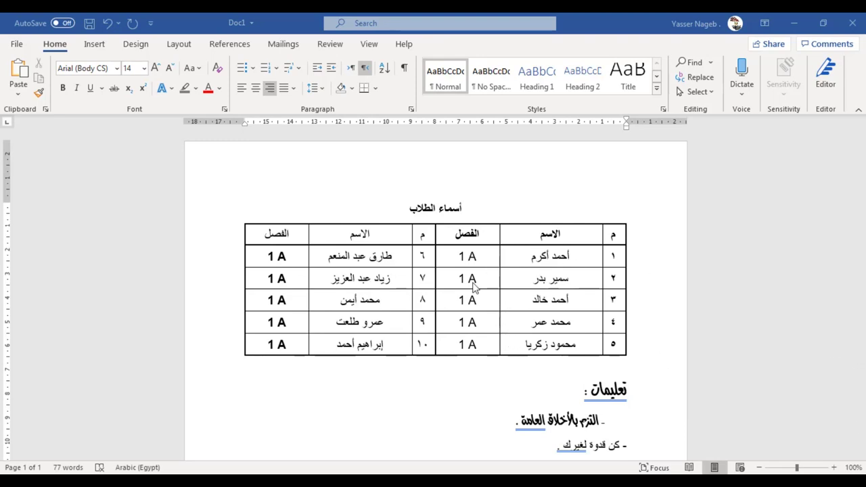
# Select the الفصل (class) cells of rows 3 to 5 in the table's right half.
pyautogui.moveTo(479, 296); pyautogui.dragTo(447, 348)
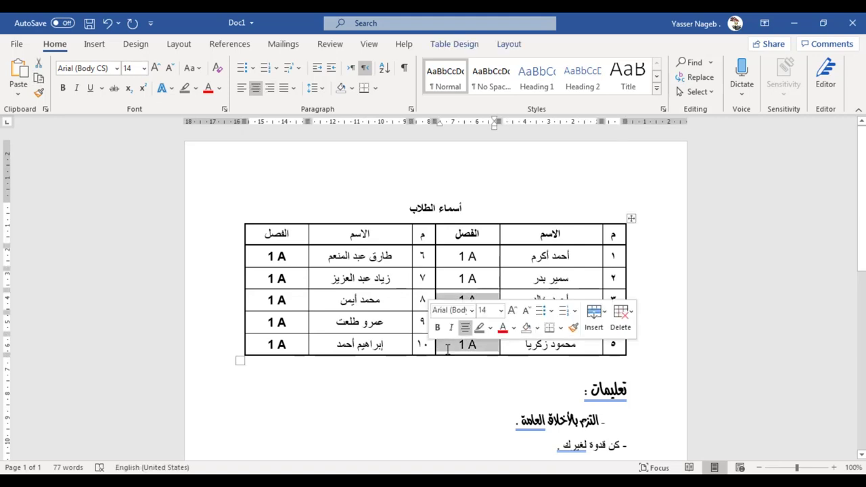
# Delete the 1 A values from the row 3–5 class cells, then select row 2's 1 A.
pyautogui.press('Delete')
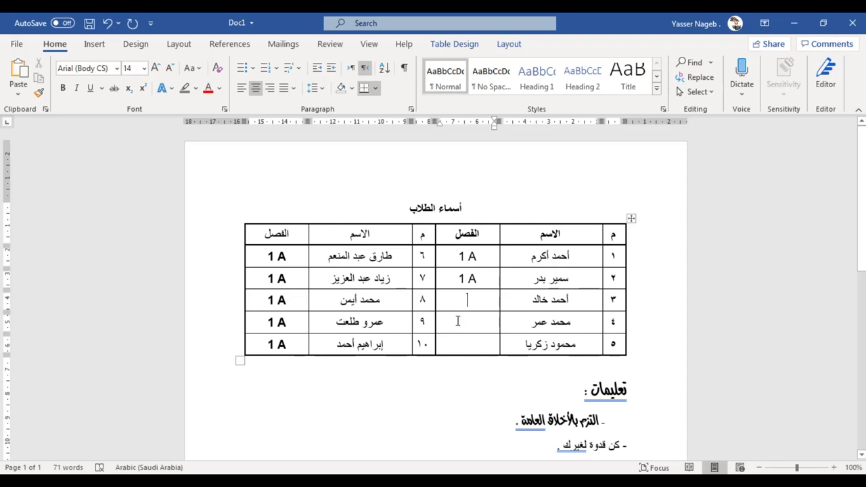
pyautogui.tripleClick(460, 278)
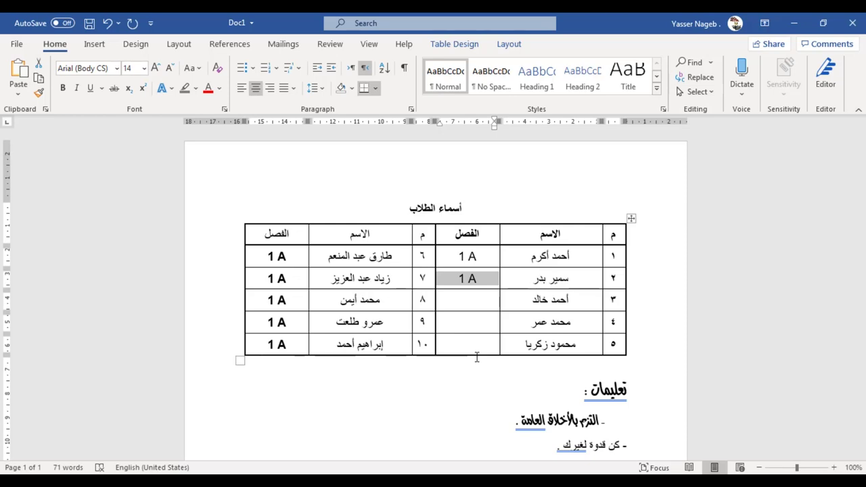
pyautogui.click(474, 305)
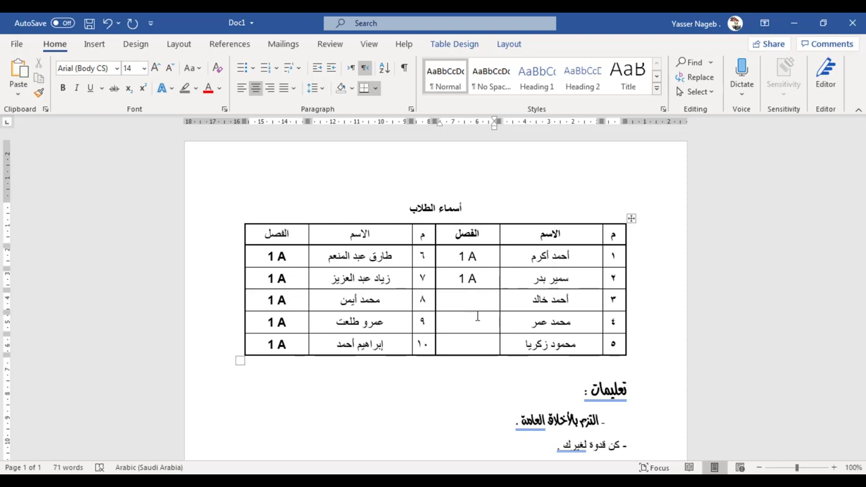
# Undo the last change, then copy the 1 A value from row 2's class cell.
pyautogui.hotkey('ctrl', 'z')
pyautogui.tripleClick(467, 278)
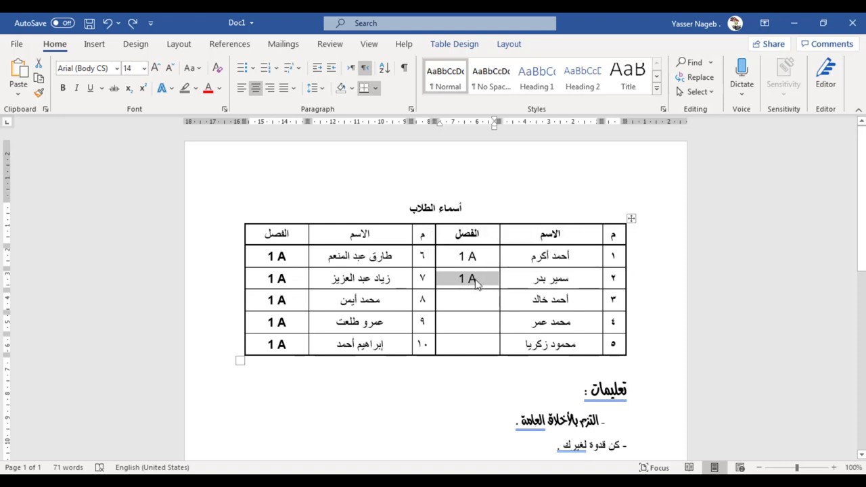
pyautogui.rightClick(476, 284)
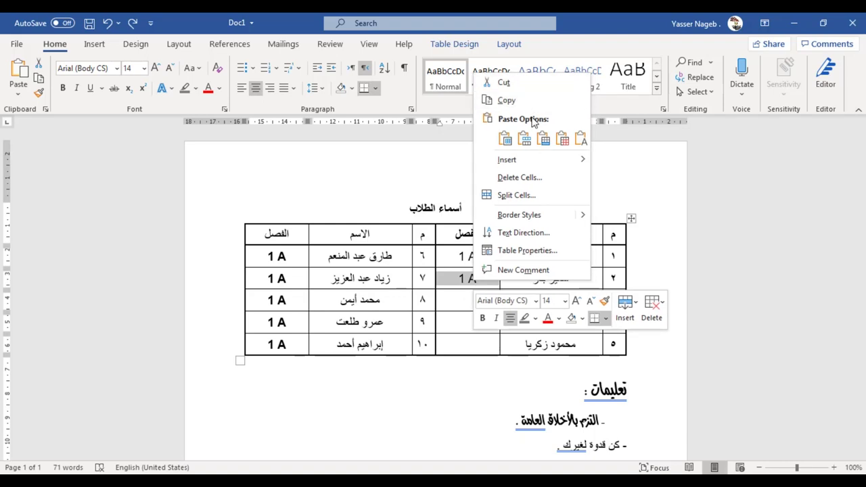
pyautogui.click(452, 279)
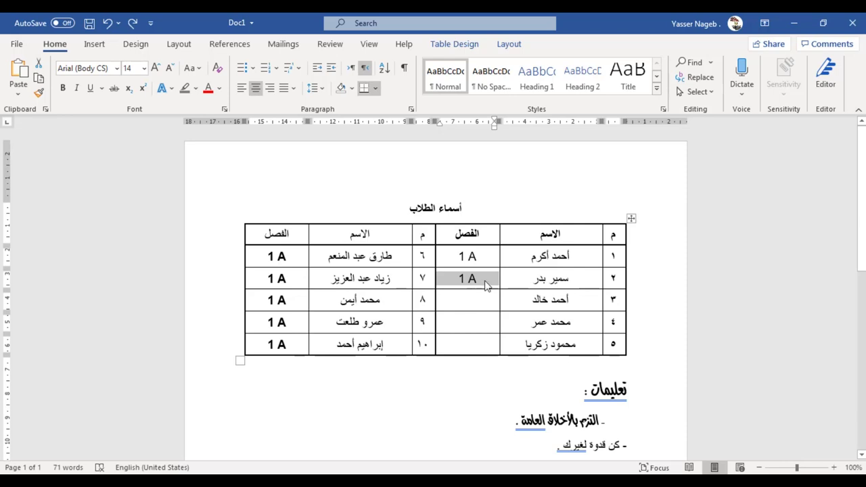
# Paste 1 A into the row-3 class cell, then into the row-4 and row-5 cells together.
pyautogui.rightClick(474, 283)
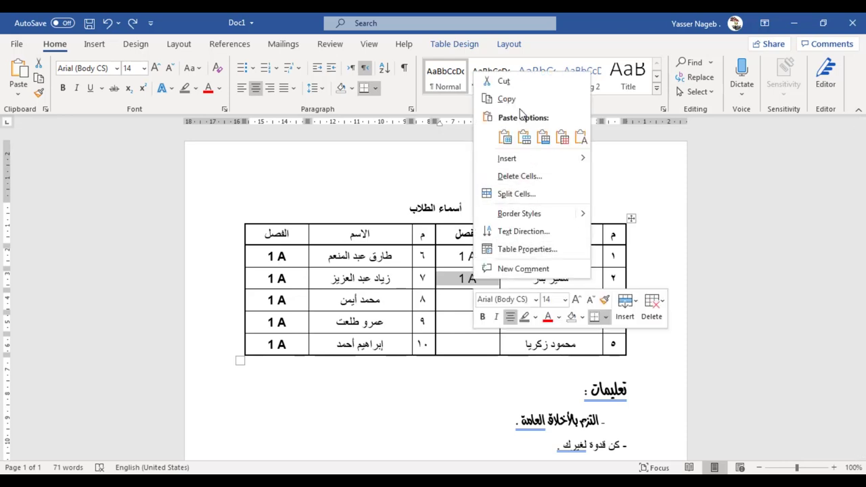
pyautogui.press('Escape')
pyautogui.click(480, 301)
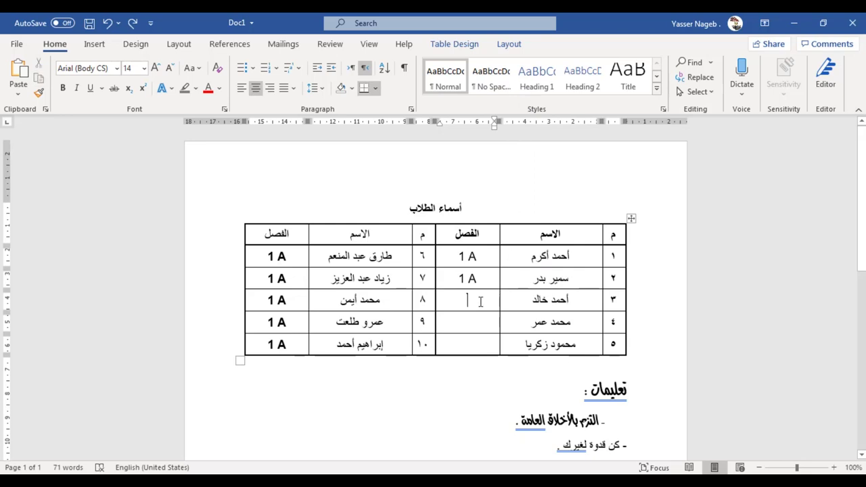
pyautogui.rightClick(480, 302)
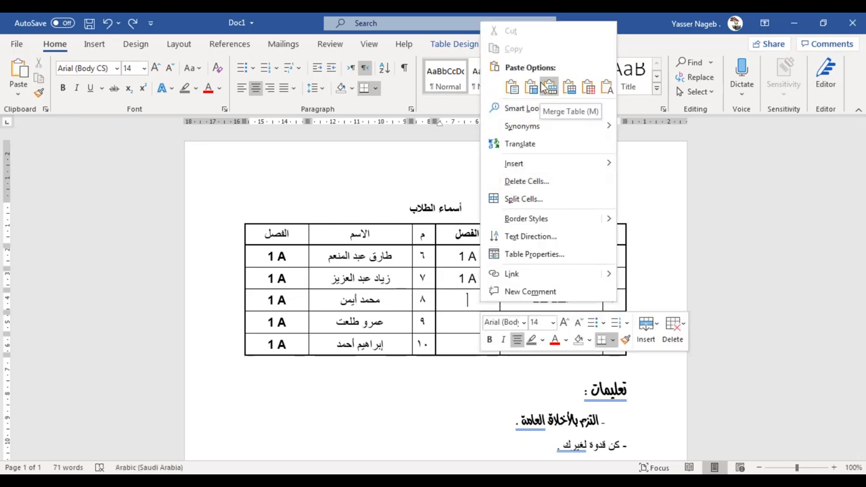
pyautogui.click(454, 301)
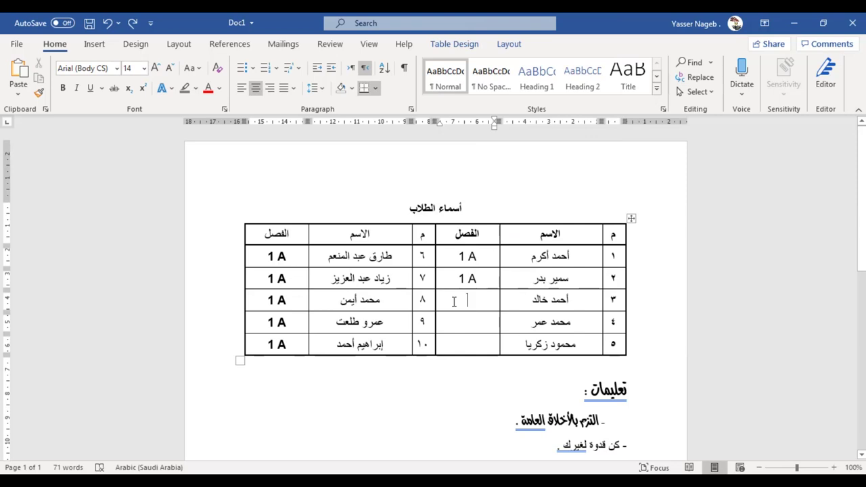
pyautogui.hotkey('ctrl', 'v')
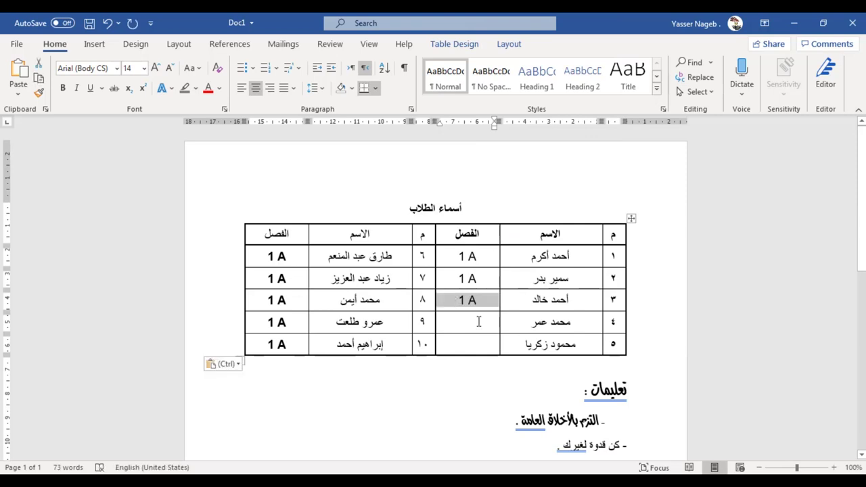
pyautogui.click(476, 326)
pyautogui.moveTo(475, 326)
pyautogui.mouseDown()
pyautogui.moveTo(478, 343)
pyautogui.moveTo(467, 337)
pyautogui.mouseUp()
pyautogui.click(478, 343)
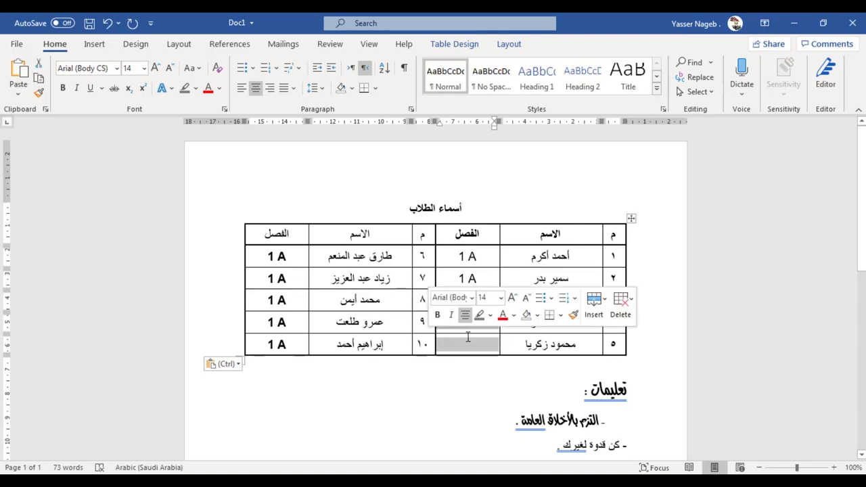
pyautogui.hotkey('ctrl', 'v')
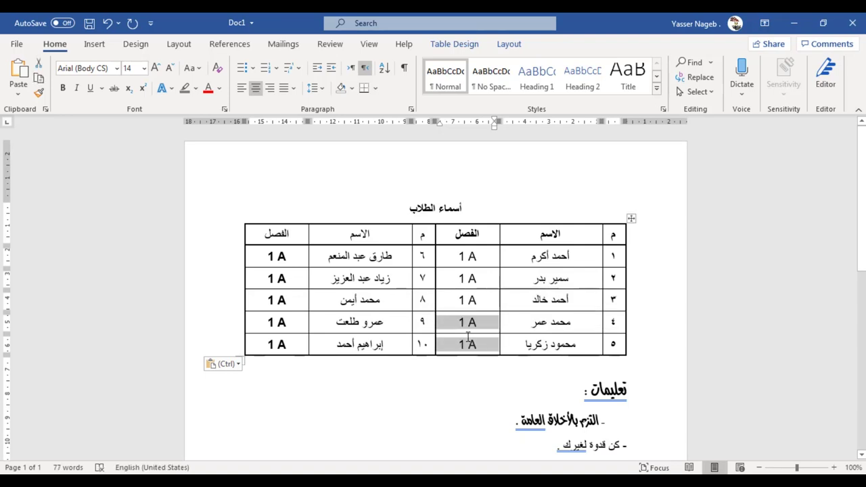
pyautogui.click(477, 323)
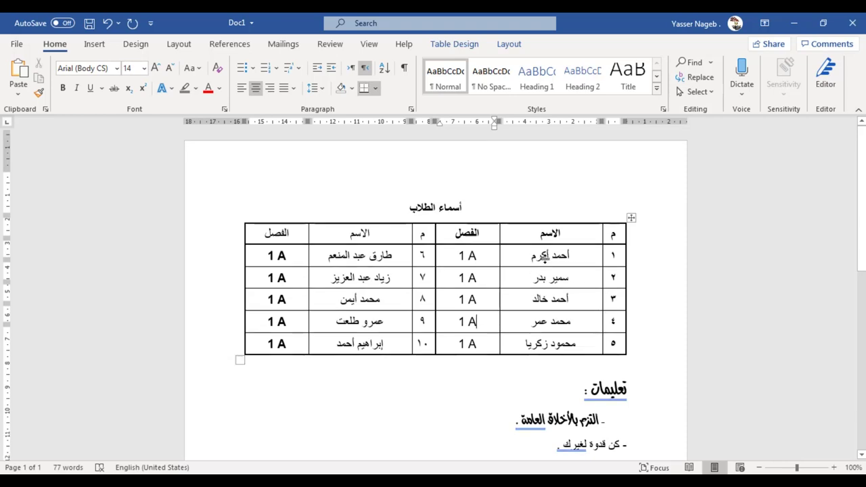
# Move the first word of row 10's name to the end of row 9's name.
pyautogui.scroll(-2, 518, 275)
pyautogui.click(384, 283)
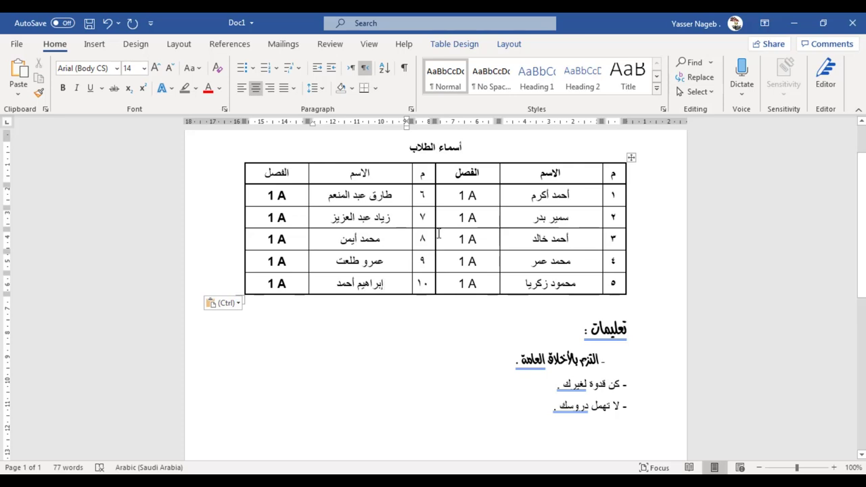
pyautogui.doubleClick(380, 283)
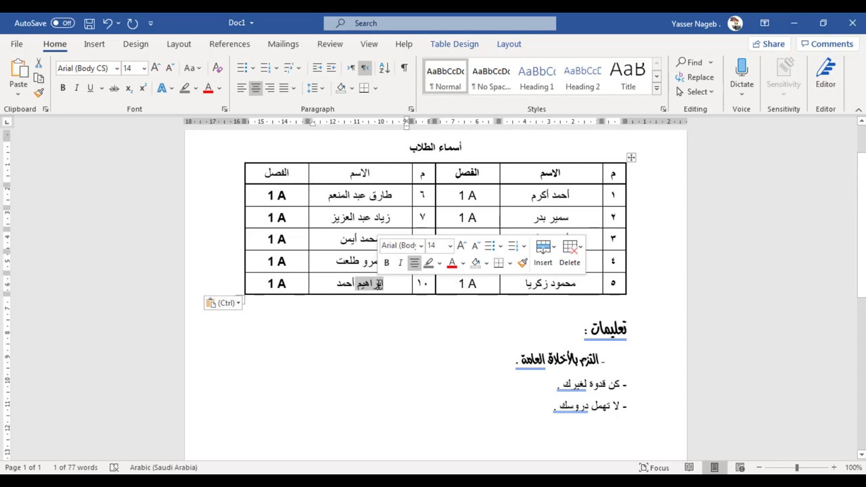
pyautogui.press('Delete')
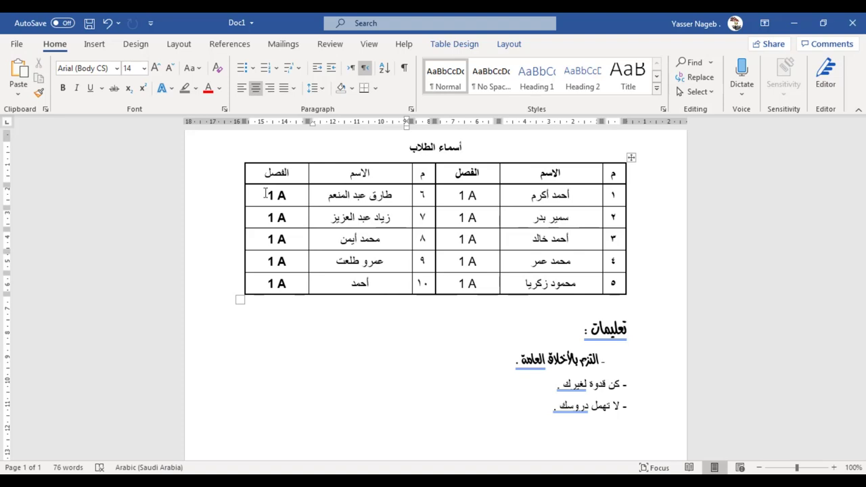
pyautogui.click(330, 260)
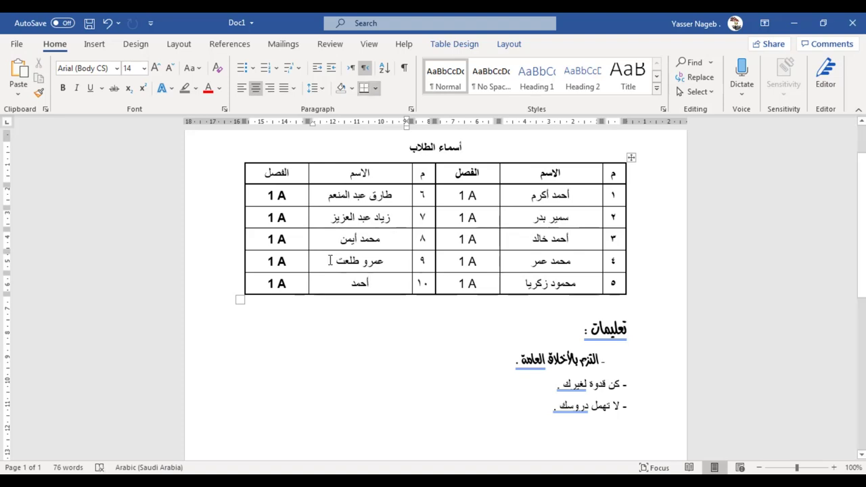
pyautogui.hotkey('ctrl', 'v')
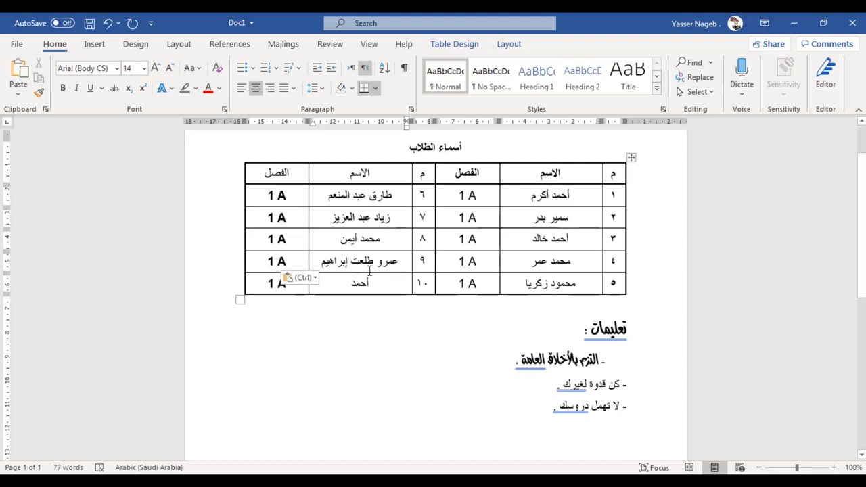
# Cut the second word of row 9's name and paste it before row 10's name.
pyautogui.doubleClick(365, 261)
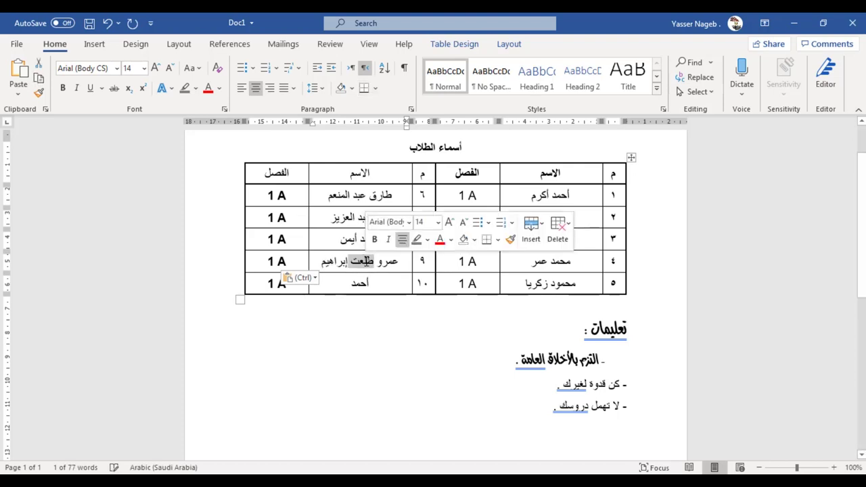
pyautogui.click(39, 65)
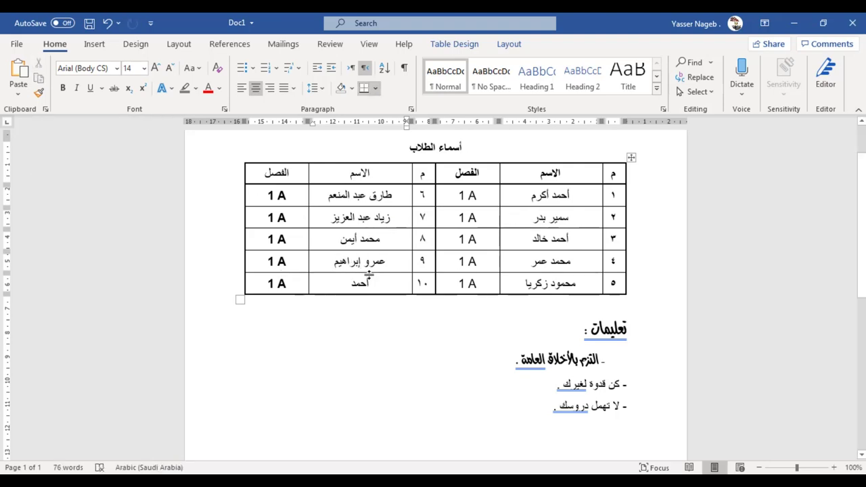
pyautogui.click(378, 285)
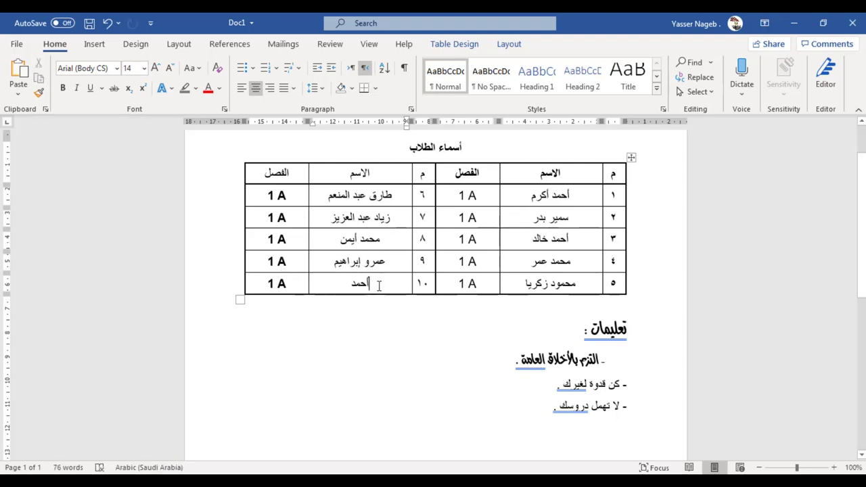
pyautogui.hotkey('ctrl', 'v')
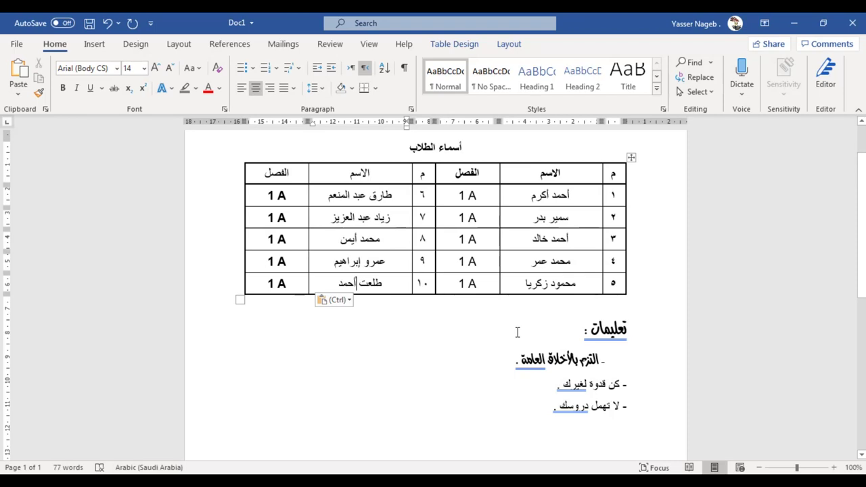
# Copy the ninth student's entire row from the table.
pyautogui.scroll(2, 517, 332)
pyautogui.click(639, 377)
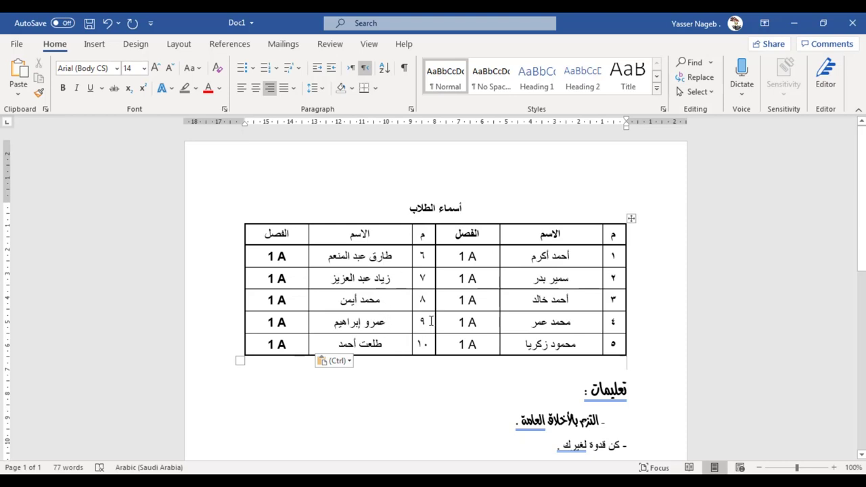
pyautogui.moveTo(420, 322); pyautogui.dragTo(288, 328)
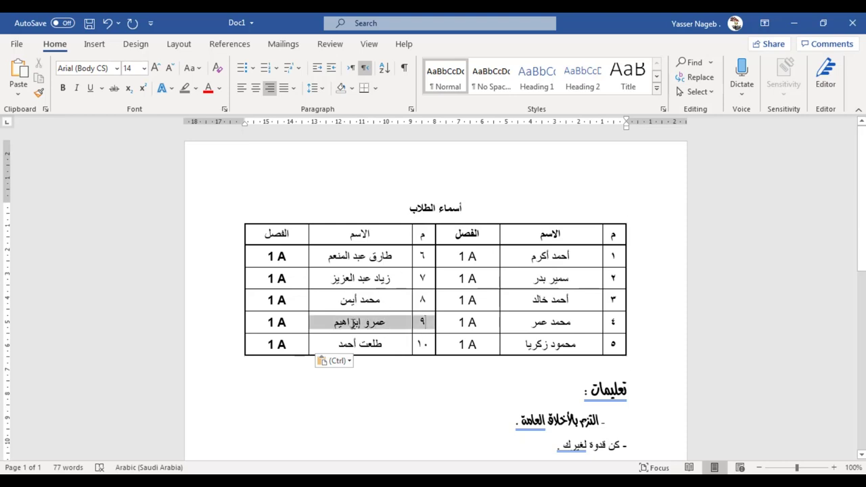
pyautogui.rightClick(426, 331)
pyautogui.click(469, 149)
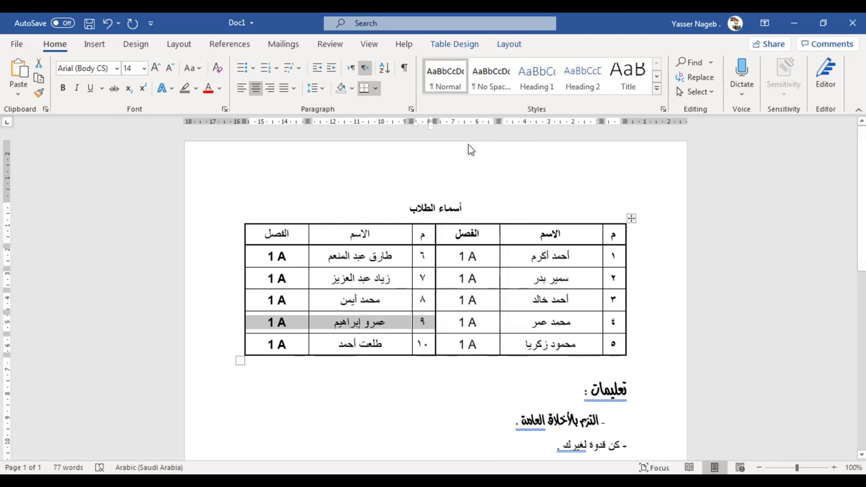
# Paste the copied row below the table as a separate one-row table.
pyautogui.scroll(-2, 487, 223)
pyautogui.click(576, 306)
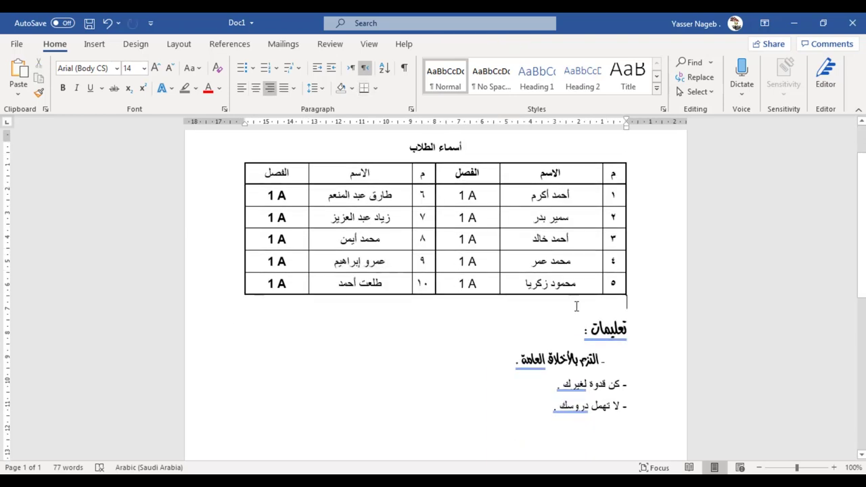
pyautogui.press('Return')
pyautogui.press('Return')
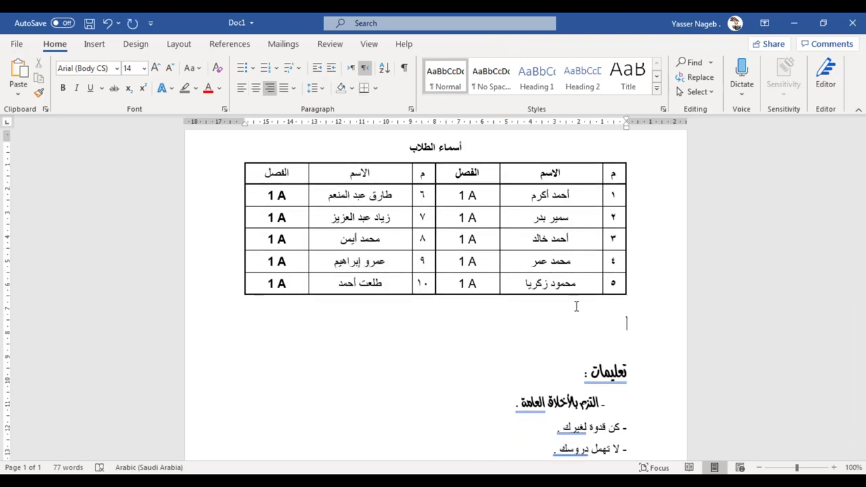
pyautogui.hotkey('ctrl', 'v')
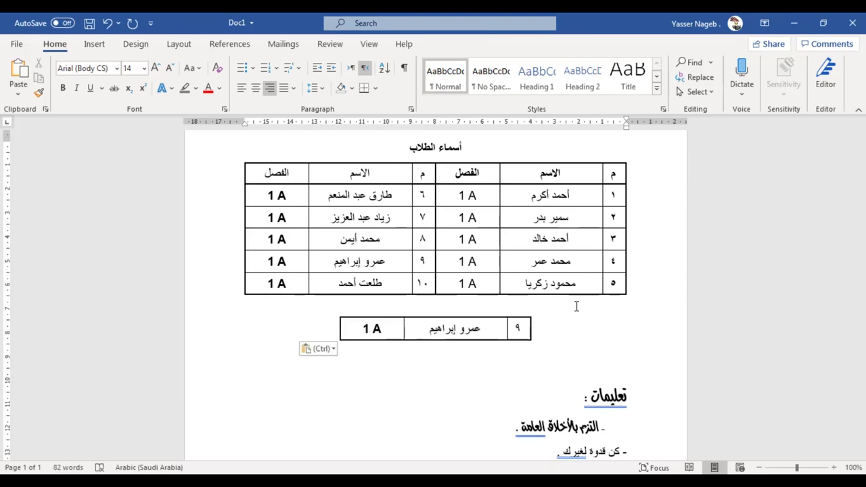
pyautogui.moveTo(521, 329); pyautogui.dragTo(372, 330)
pyautogui.hotkey('ctrl', 'c')
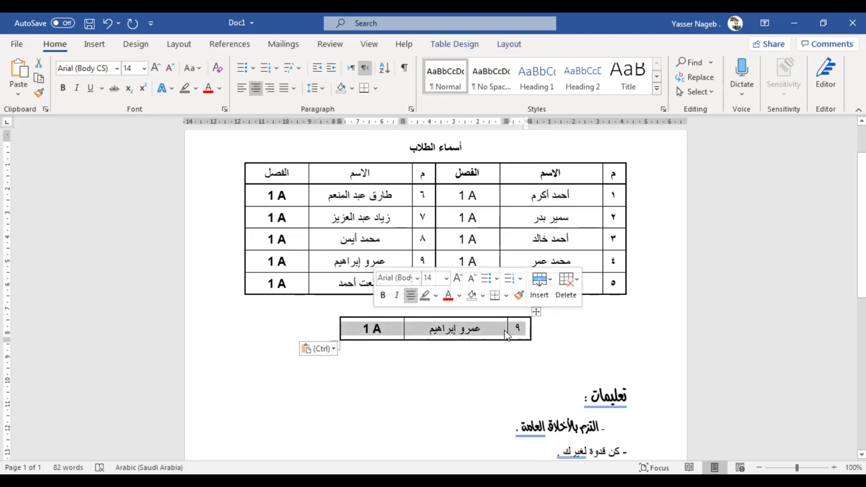
pyautogui.click(552, 369)
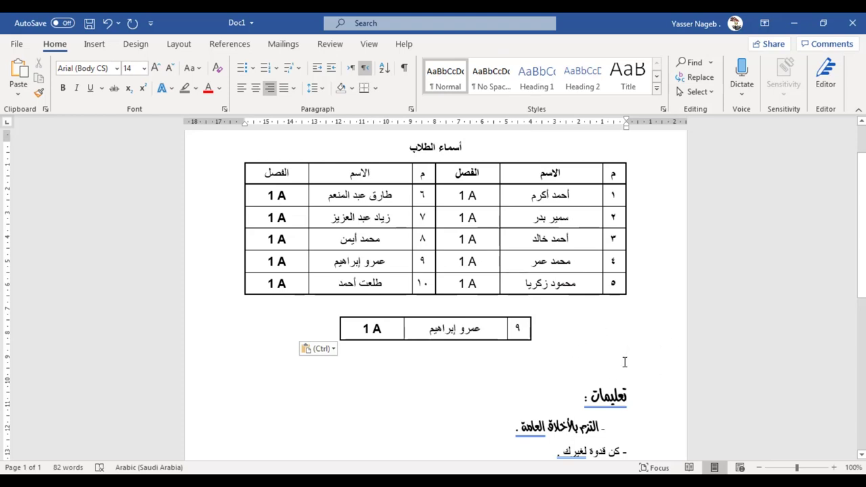
pyautogui.press('Return')
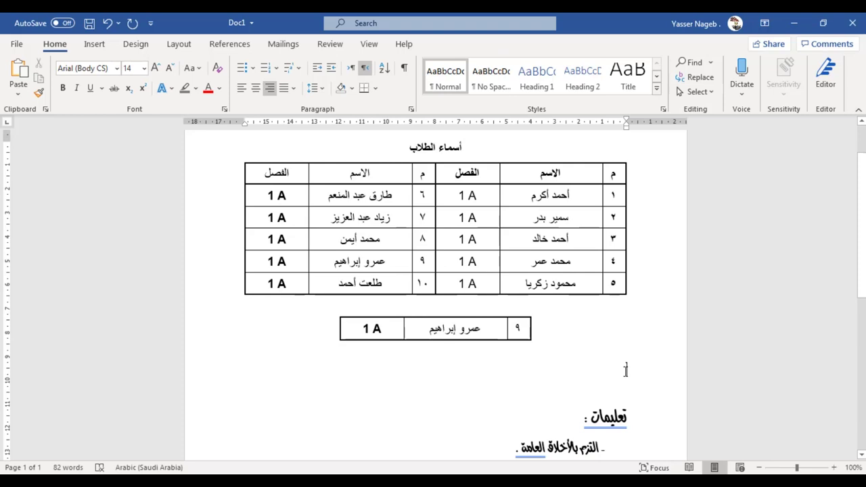
# Paste the row again on a new line using Keep Text Only.
pyautogui.rightClick(617, 371)
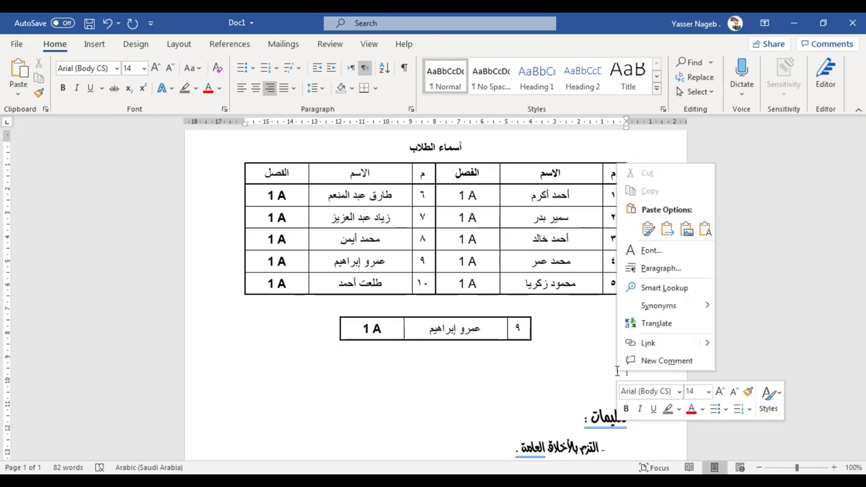
pyautogui.click(703, 233)
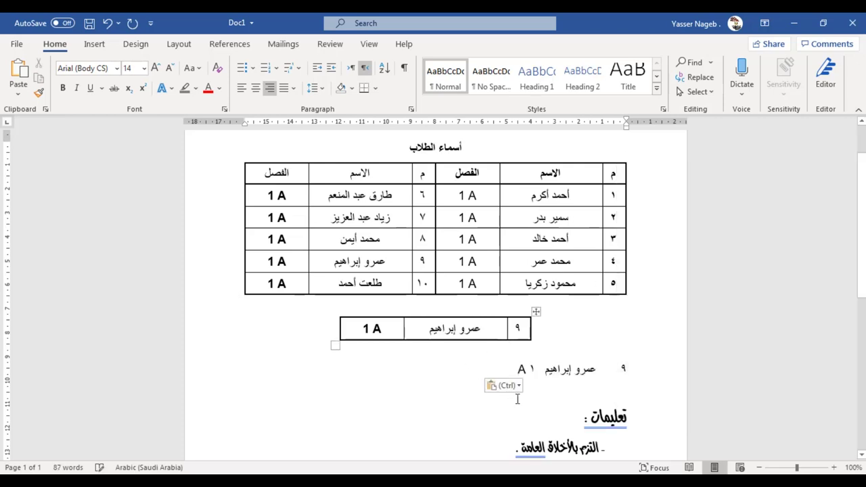
pyautogui.moveTo(512, 365); pyautogui.dragTo(642, 359)
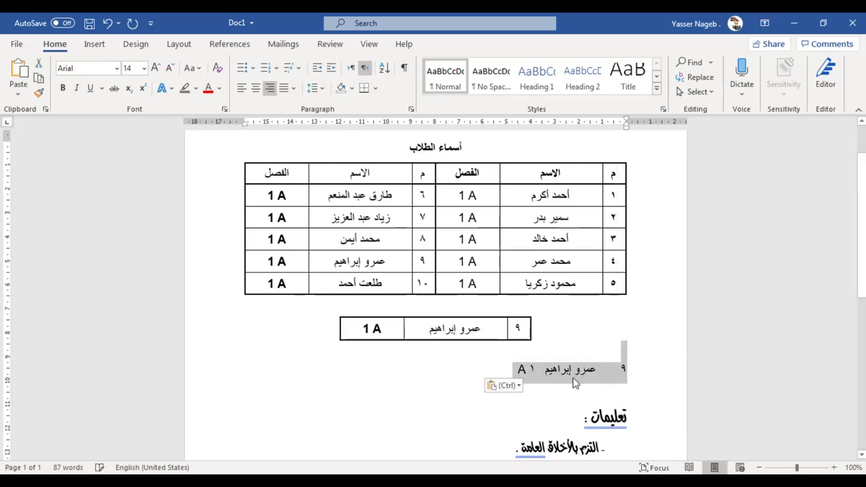
pyautogui.click(494, 374)
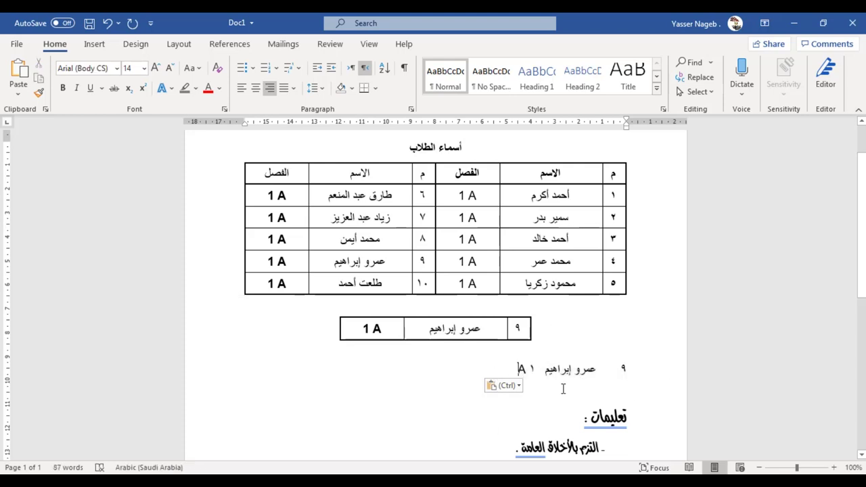
pyautogui.press('Return')
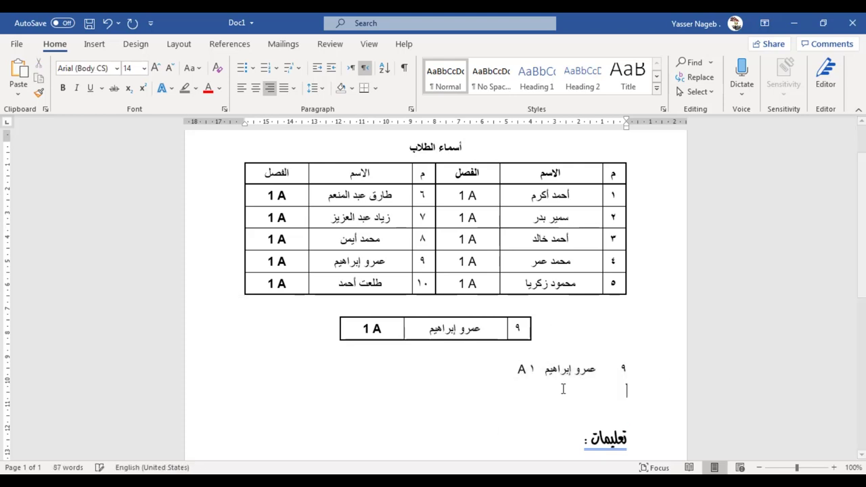
# Paste the copied row as a picture below the text line and widen it slightly.
pyautogui.rightClick(620, 408)
pyautogui.click(690, 254)
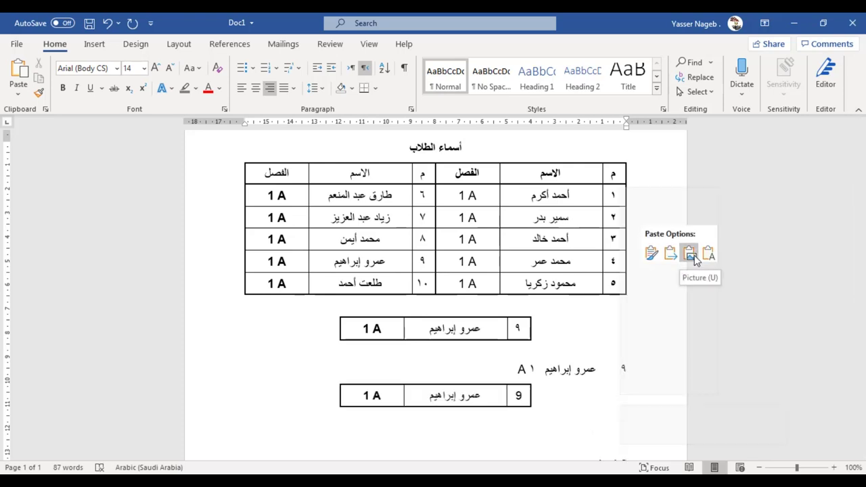
pyautogui.click(490, 399)
pyautogui.moveTo(245, 427); pyautogui.dragTo(226, 423)
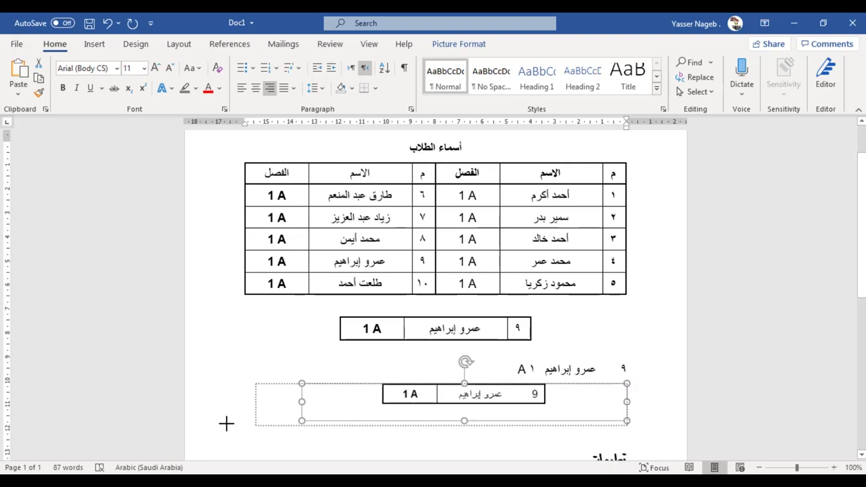
pyautogui.moveTo(226, 424)
pyautogui.mouseDown()
pyautogui.moveTo(266, 425)
pyautogui.moveTo(242, 424)
pyautogui.mouseUp()
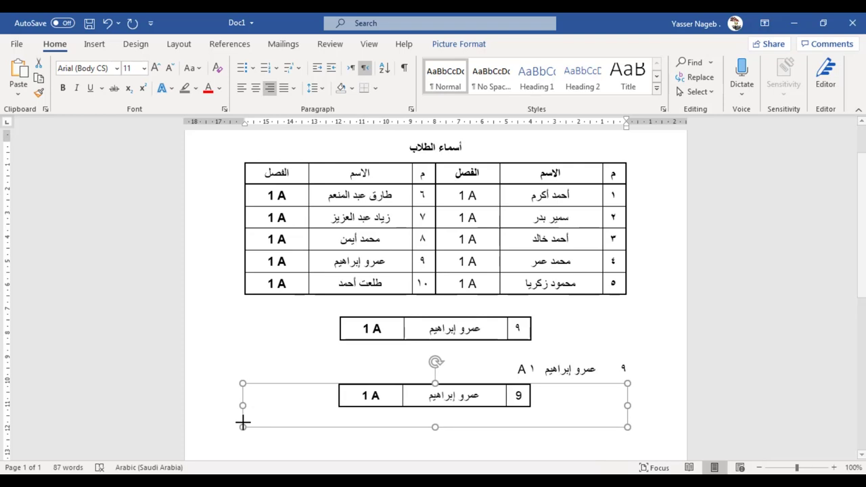
pyautogui.click(524, 447)
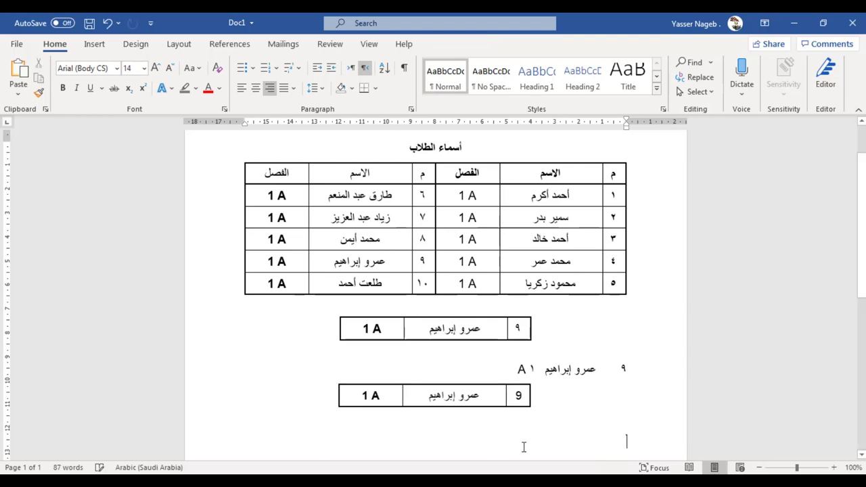
# Paste the row below the picture merged with the surrounding formatting.
pyautogui.rightClick(598, 444)
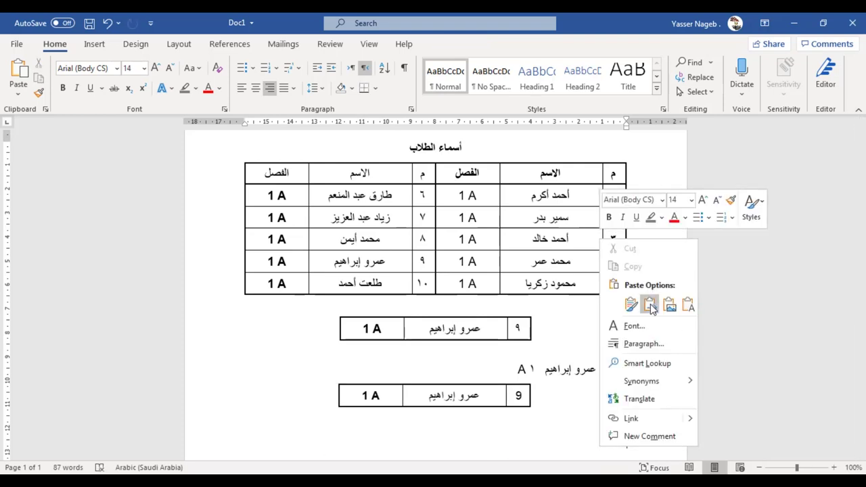
pyautogui.click(650, 306)
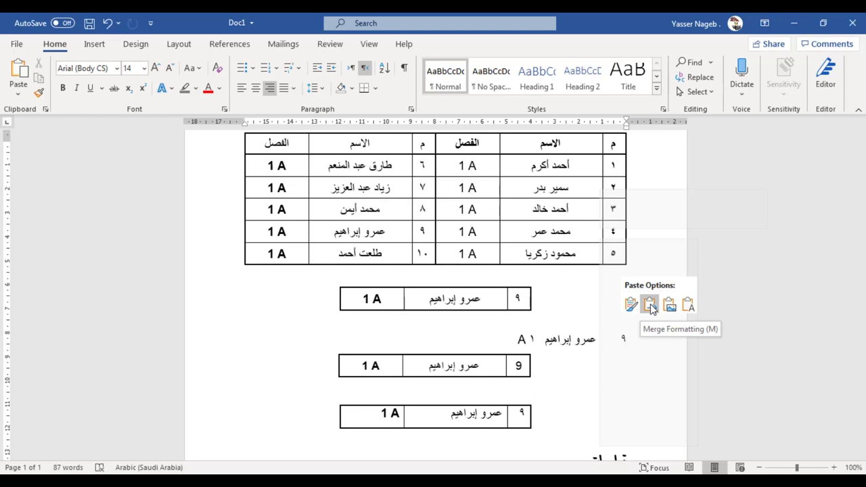
pyautogui.click(651, 305)
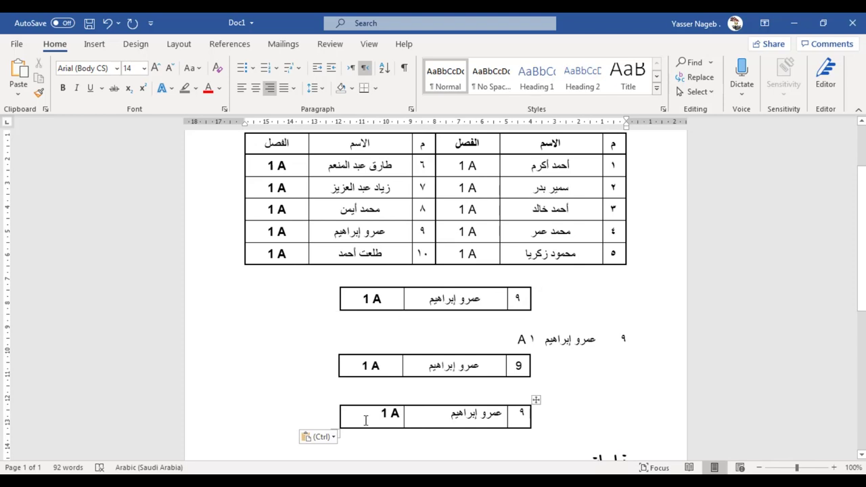
pyautogui.moveTo(363, 418); pyautogui.dragTo(363, 433)
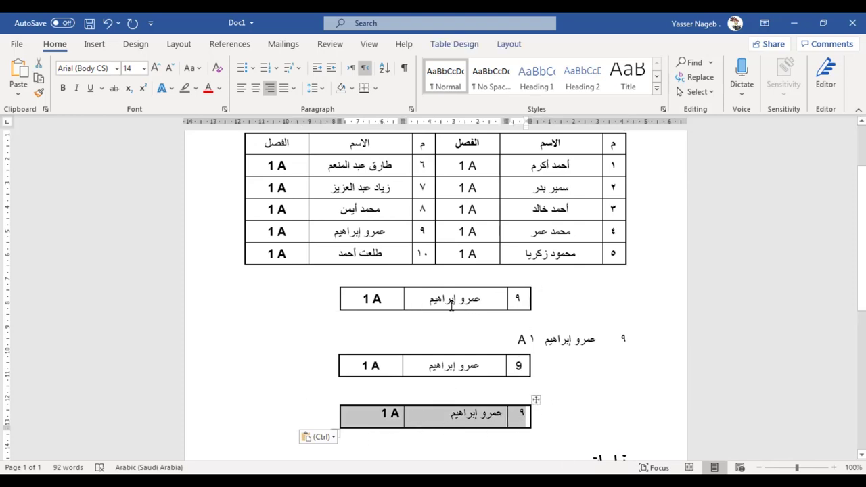
pyautogui.click(628, 437)
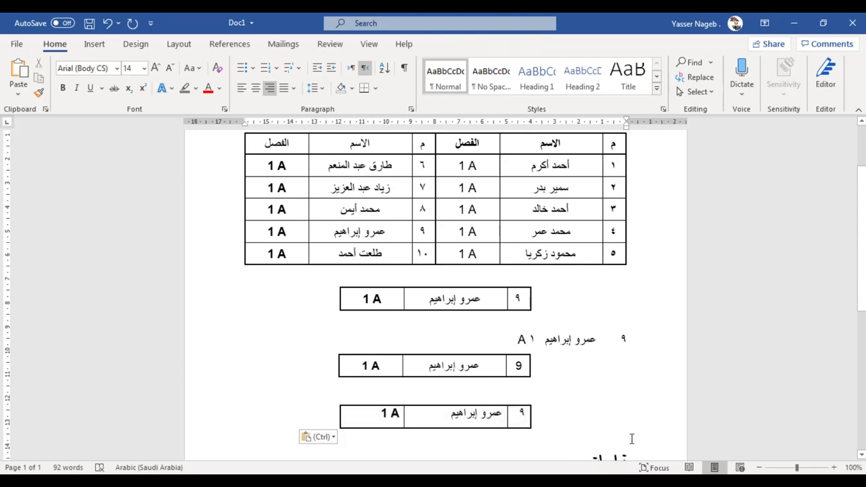
# On a new line, paste the row again with Keep Source Formatting.
pyautogui.press('Return')
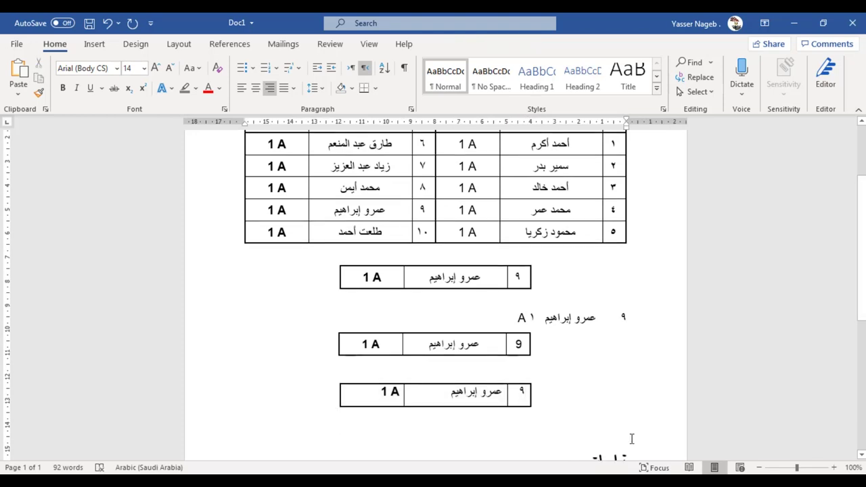
pyautogui.rightClick(632, 438)
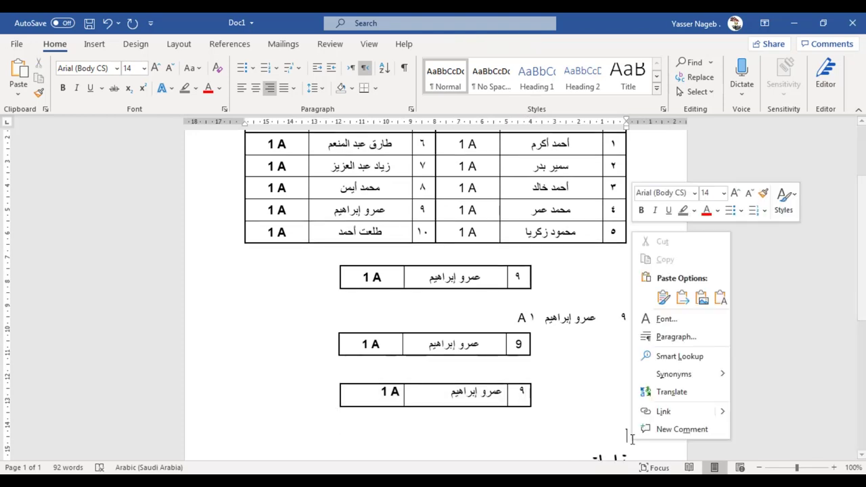
pyautogui.click(663, 296)
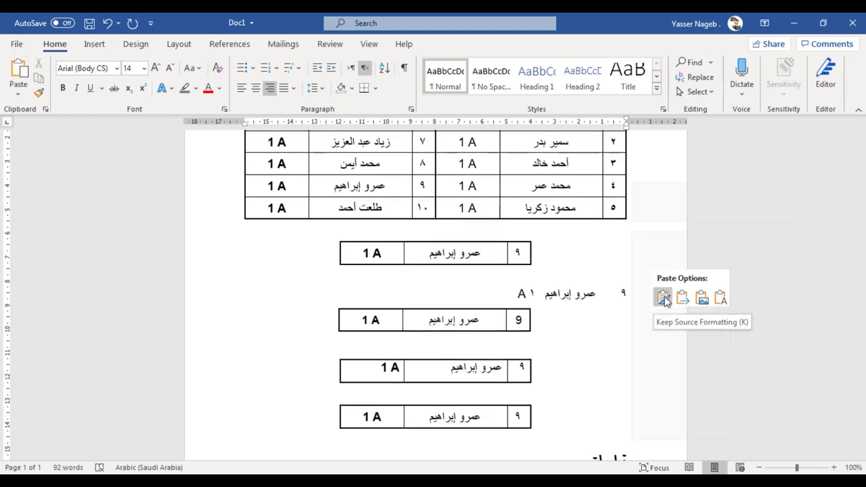
pyautogui.click(664, 298)
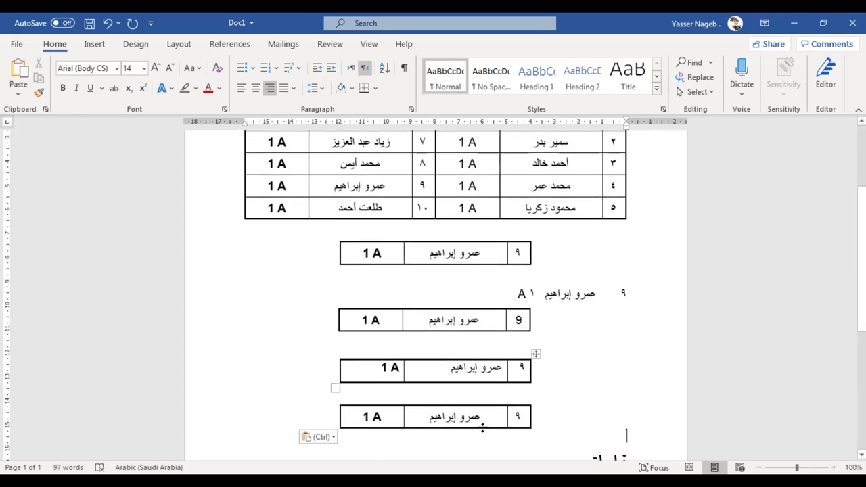
# Select every pasted copy of row 9 beneath the students table and delete them.
pyautogui.moveTo(405, 252); pyautogui.dragTo(501, 256)
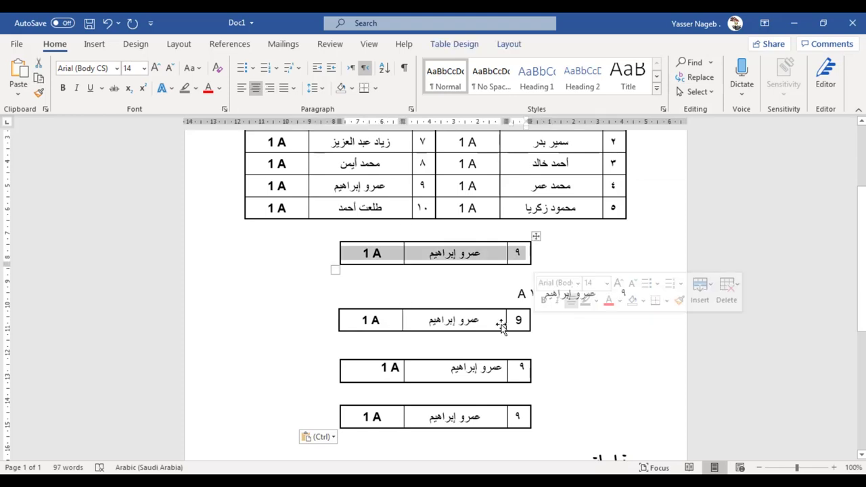
pyautogui.click(392, 259)
pyautogui.moveTo(348, 255); pyautogui.dragTo(525, 266)
pyautogui.hotkey('ctrl', 'c')
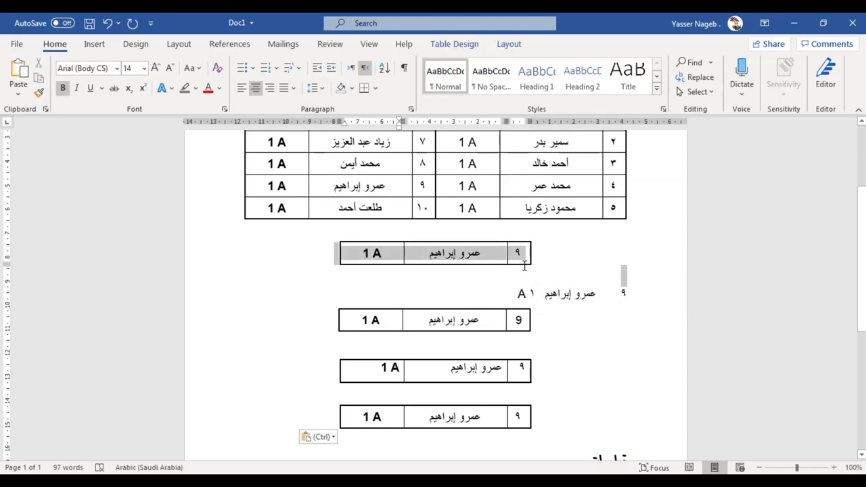
pyautogui.click(518, 290)
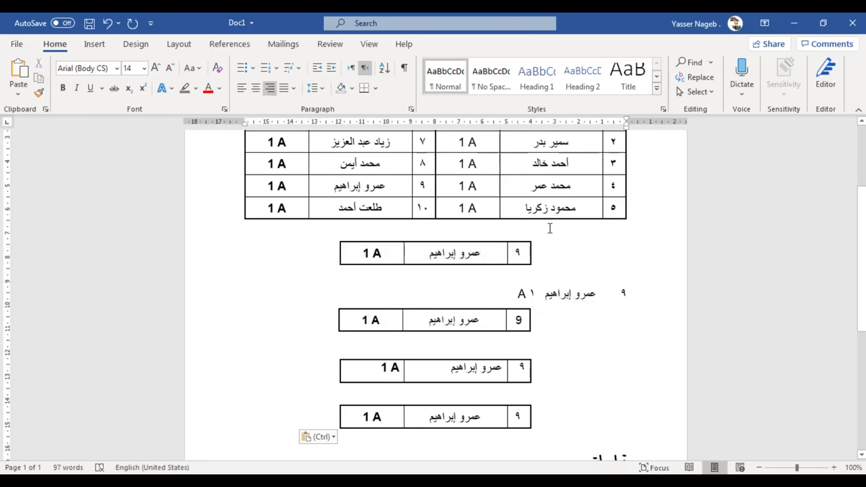
pyautogui.moveTo(550, 229); pyautogui.dragTo(520, 434)
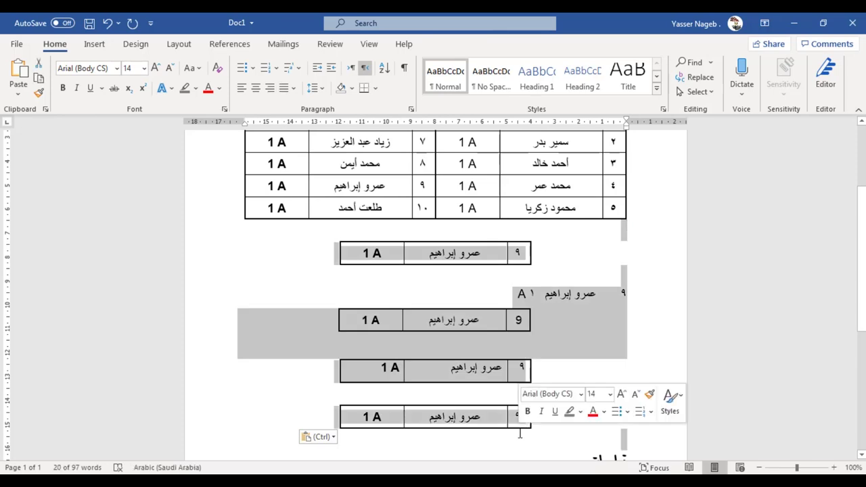
pyautogui.press('Delete')
pyautogui.press('Return')
pyautogui.press('Return')
pyautogui.press('Return')
pyautogui.press('Return')
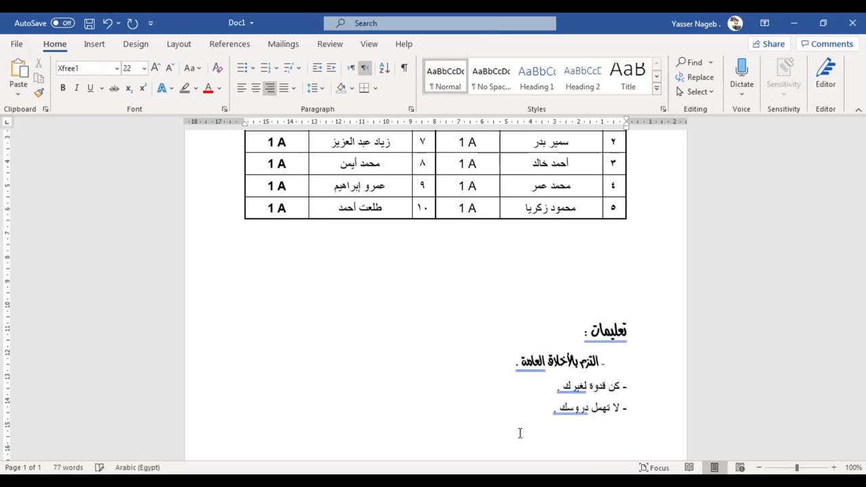
pyautogui.scroll(3, 520, 433)
# Tab from the table's last cell to add a row and paste the ٩ / 1 A entry into it.
pyautogui.click(257, 297)
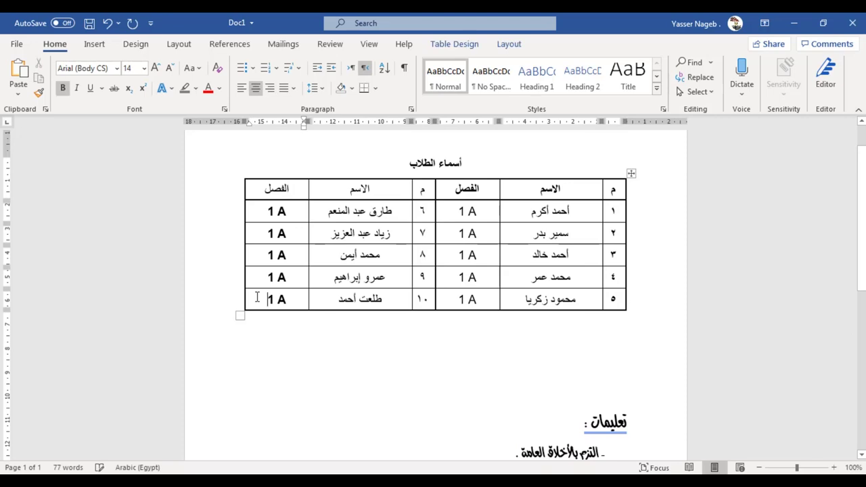
pyautogui.press('Tab')
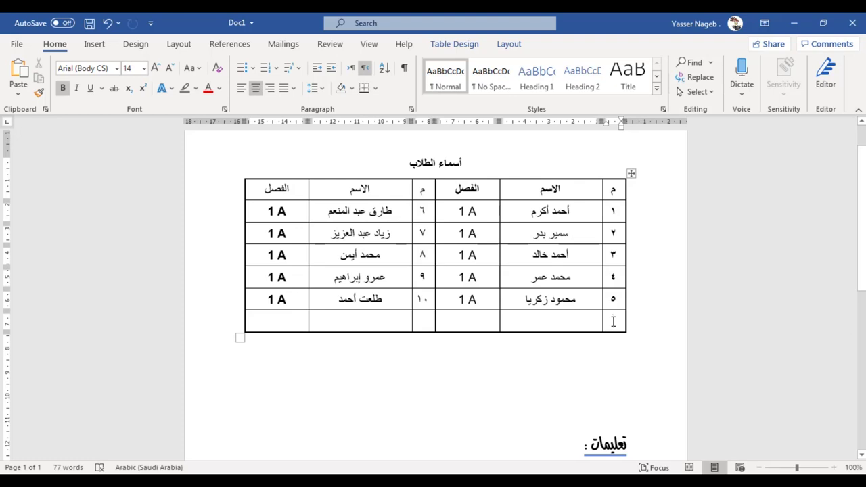
pyautogui.hotkey('ctrl', 'v')
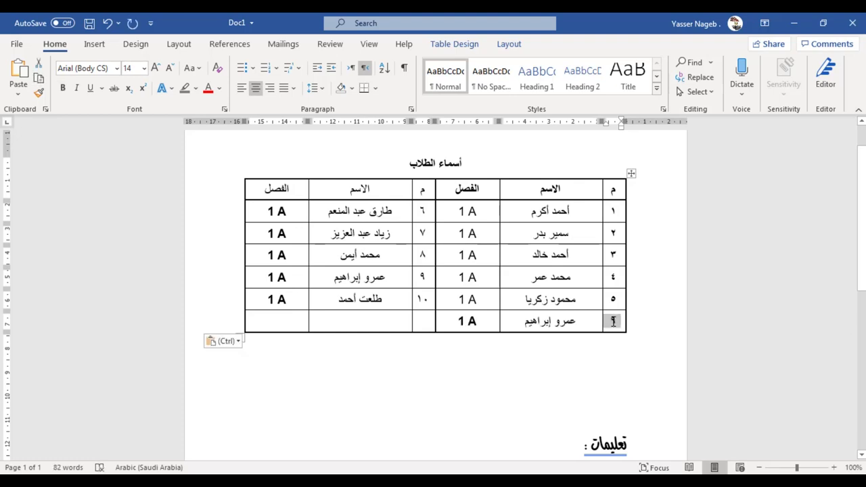
pyautogui.click(428, 322)
pyautogui.rightClick(428, 322)
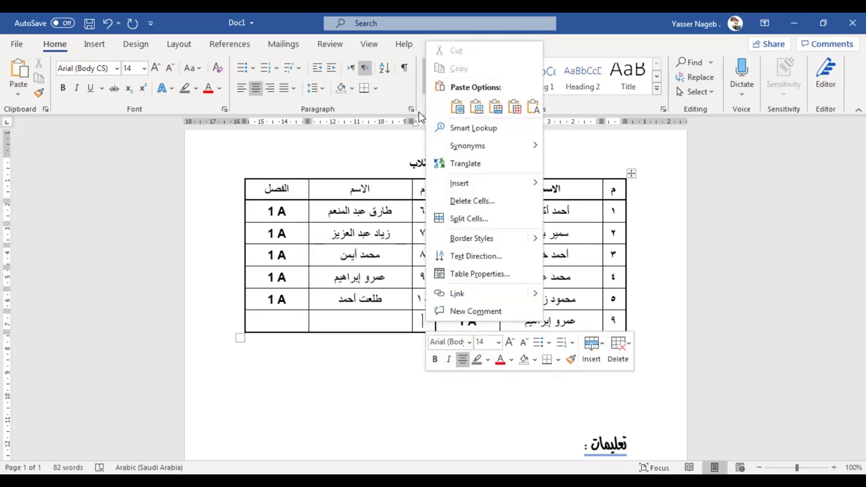
pyautogui.click(336, 323)
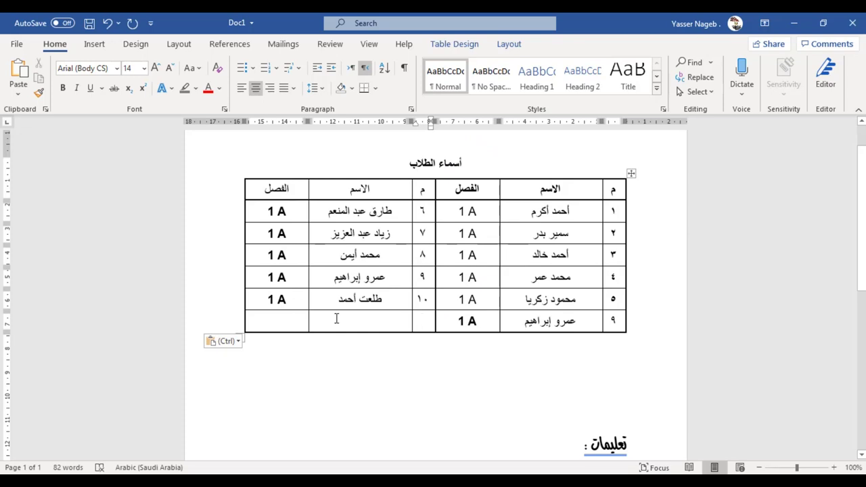
# Paste the copied ٩ student row into a new blank document and restore down its window.
pyautogui.click(22, 44)
pyautogui.click(188, 152)
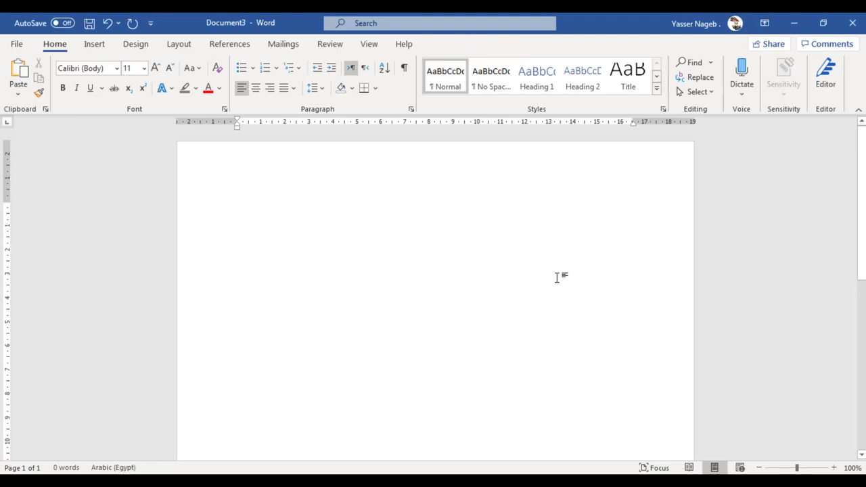
pyautogui.hotkey('ctrl', 'v')
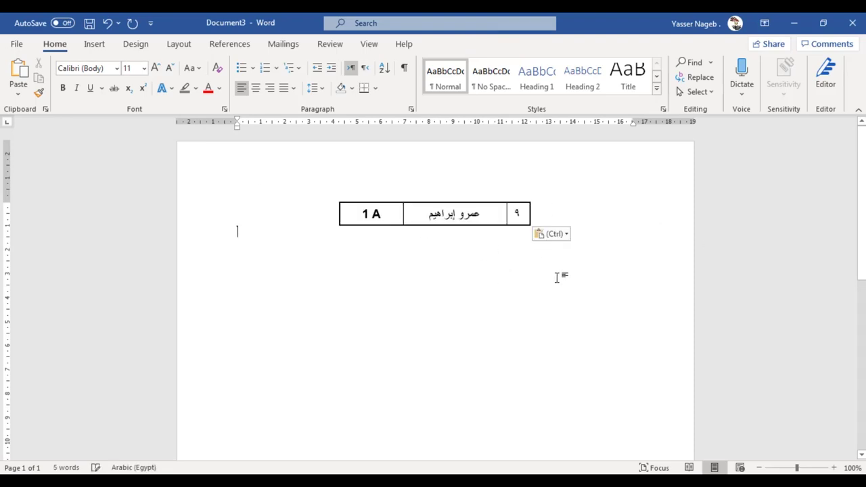
pyautogui.click(822, 23)
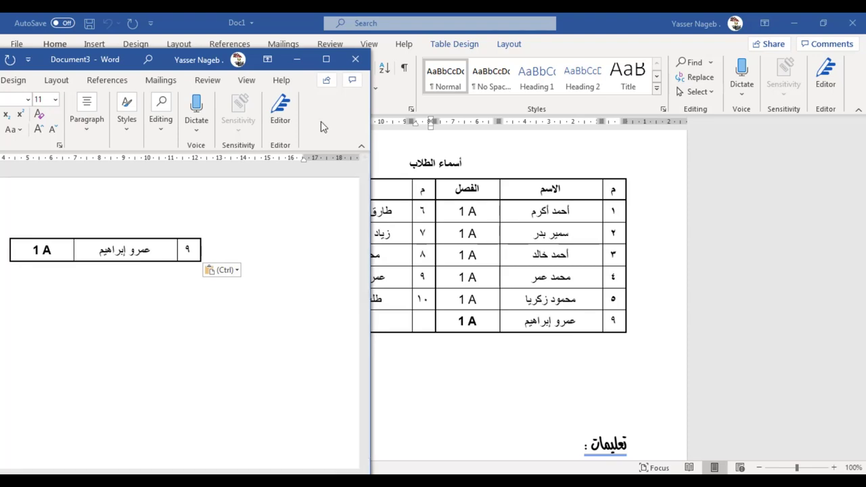
# Bring the original Doc1 students table window in front of Document3.
pyautogui.click(423, 321)
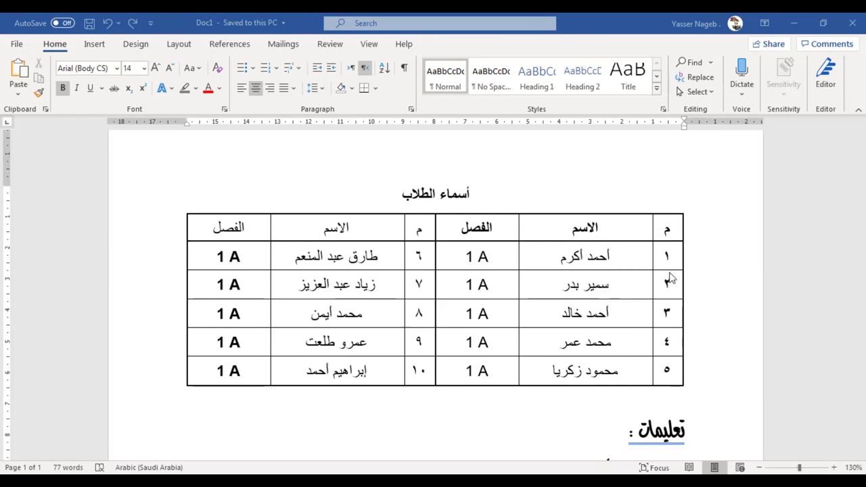
pyautogui.tripleClick(593, 320)
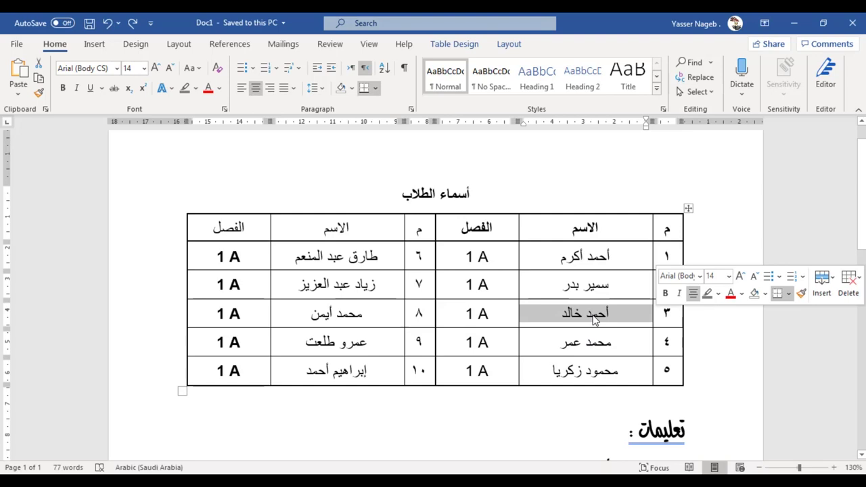
pyautogui.moveTo(593, 320); pyautogui.dragTo(645, 399)
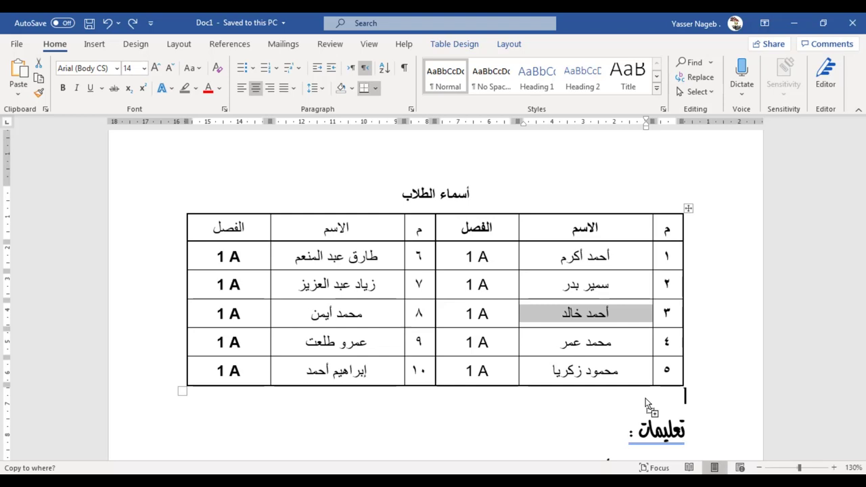
pyautogui.moveTo(645, 399); pyautogui.dragTo(648, 402)
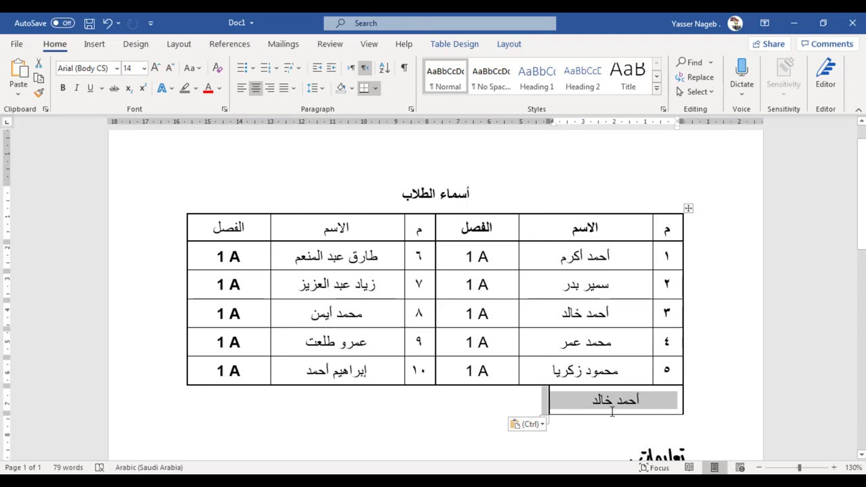
pyautogui.hotkey('ctrl', 'z')
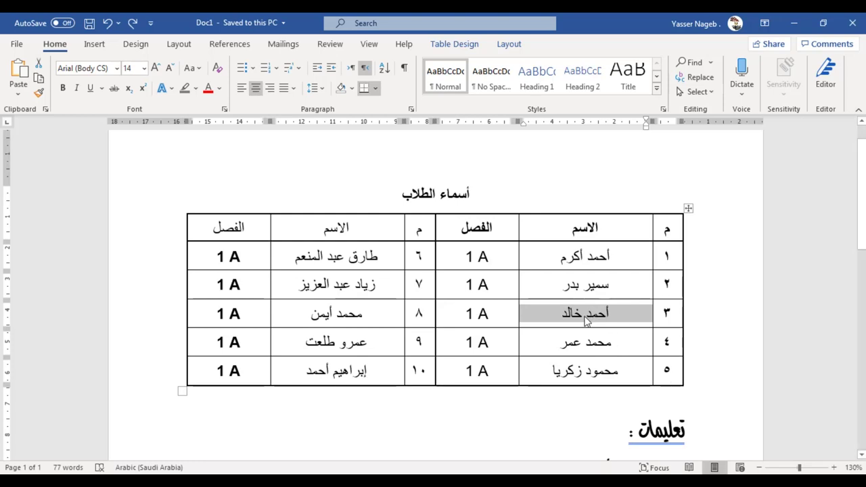
pyautogui.moveTo(587, 322); pyautogui.dragTo(697, 445)
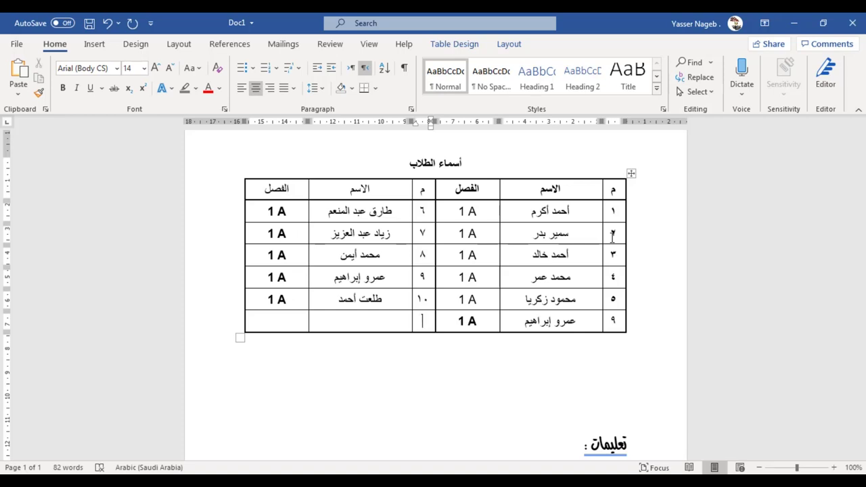
pyautogui.moveTo(601, 158)
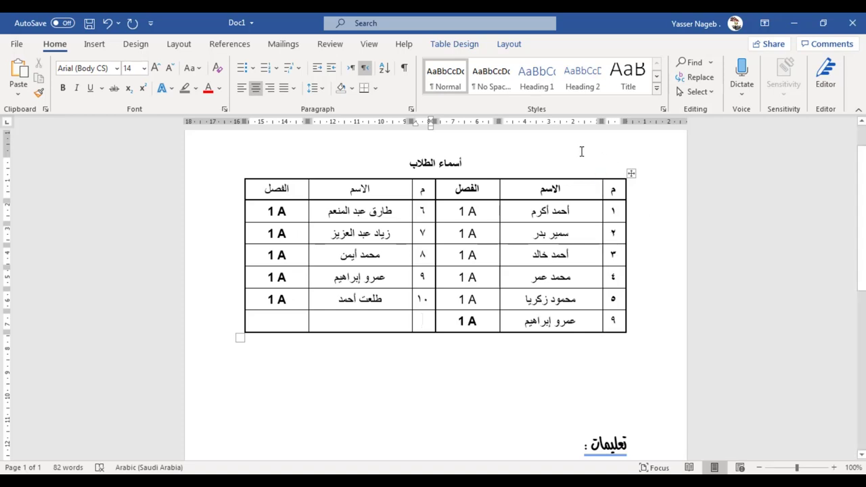